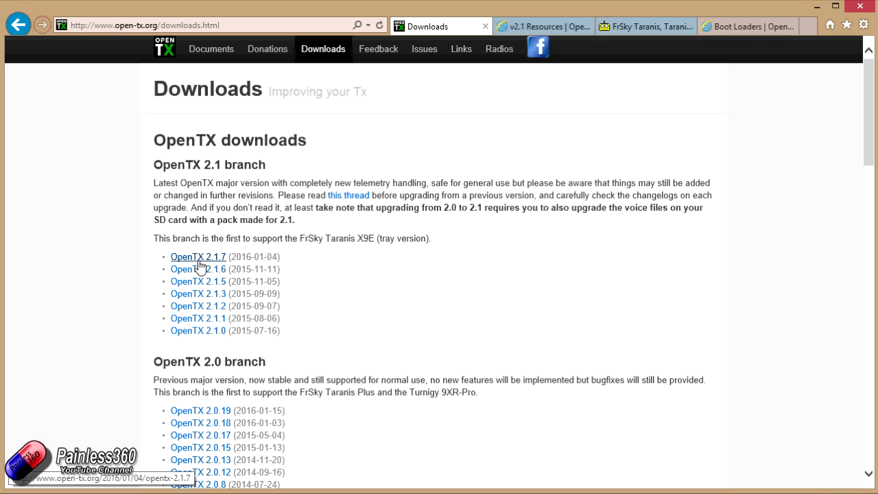
Review the OpenTX University v2.1 Resources page and its links to downloads, user forums and release notes
left_click(563, 27)
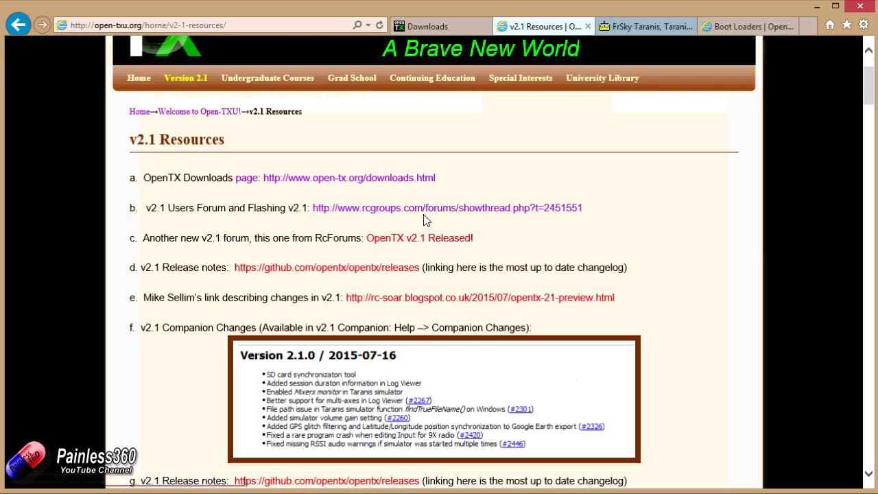
scroll(424, 215, "up", 2)
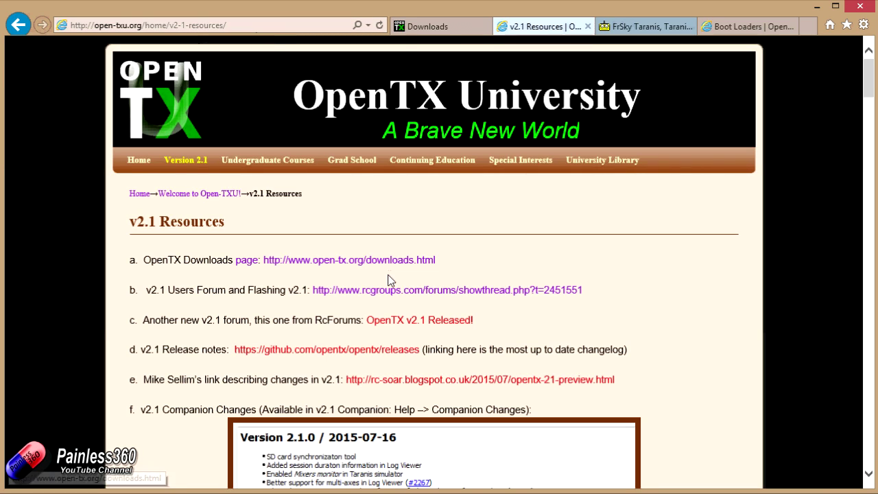
scroll(367, 258, "down", 1)
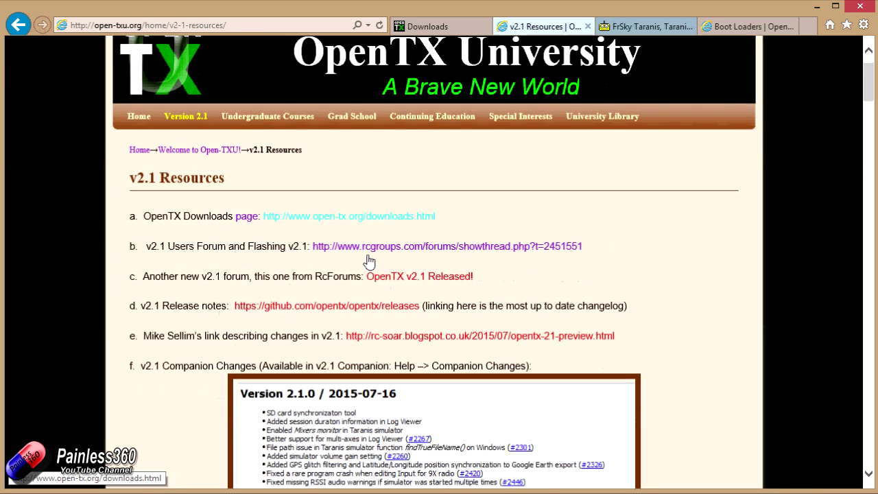
scroll(369, 258, "up", 1)
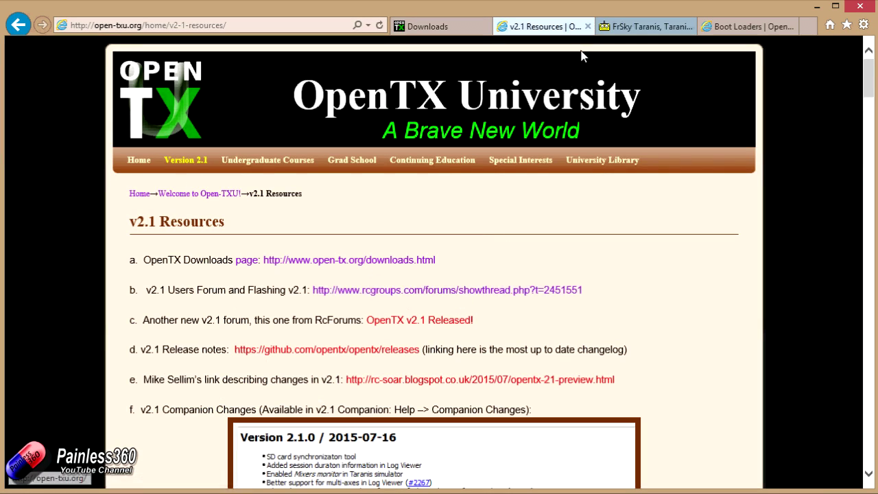
Read the RCGroups thread on upgrading FrSky Taranis radios to OpenTX 2.1.X, including the preparation and Companion installation sections
left_click(659, 26)
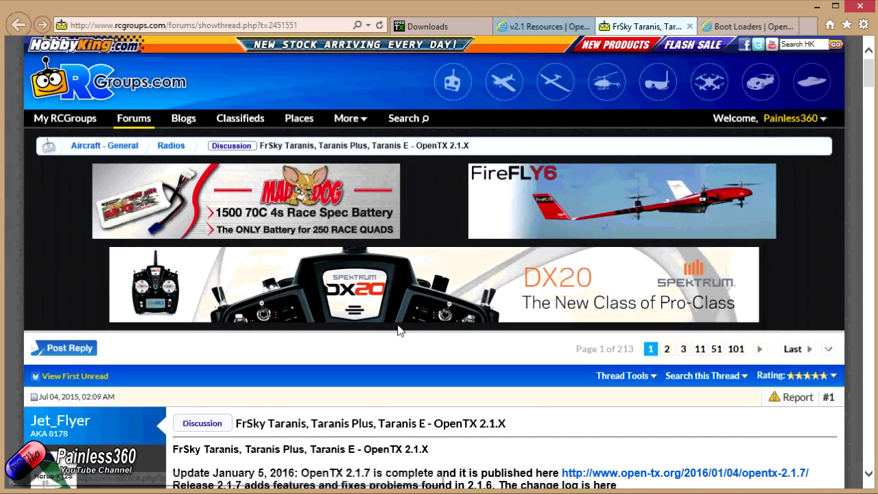
scroll(398, 329, "down", 5)
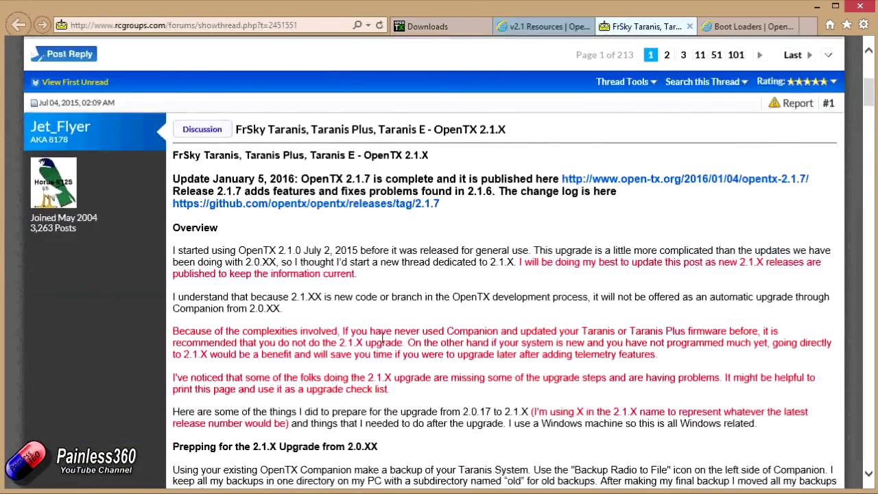
scroll(379, 336, "down", 3)
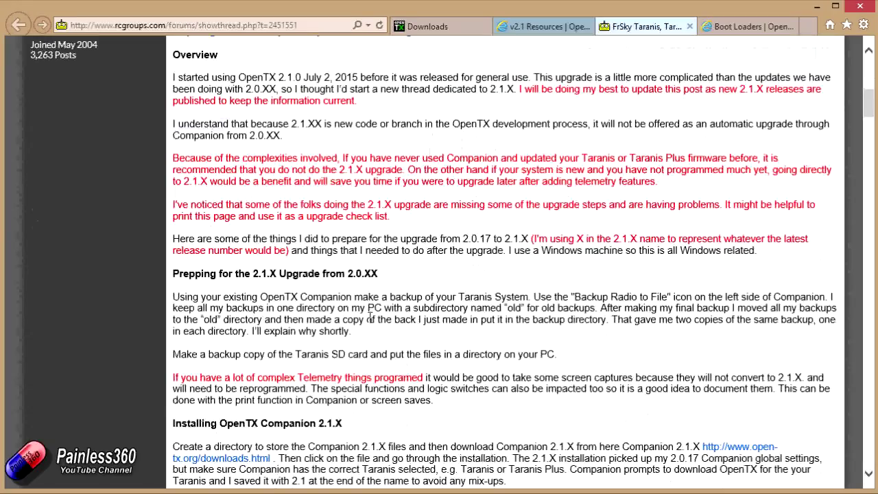
scroll(370, 317, "down", 1)
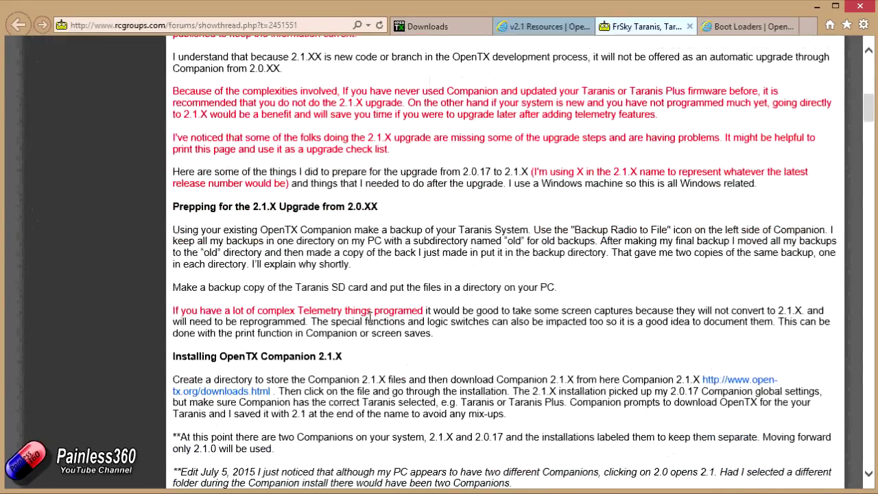
scroll(370, 323, "down", 2)
scroll(370, 322, "down", 5)
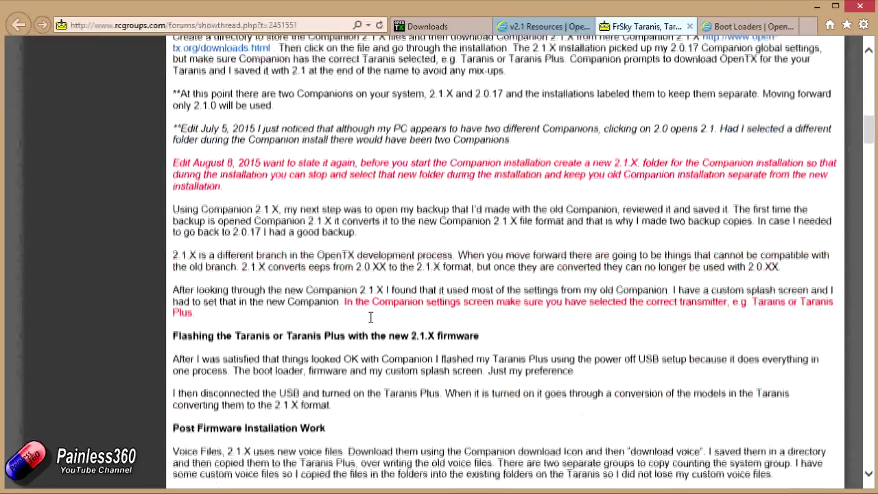
scroll(371, 317, "up", 15)
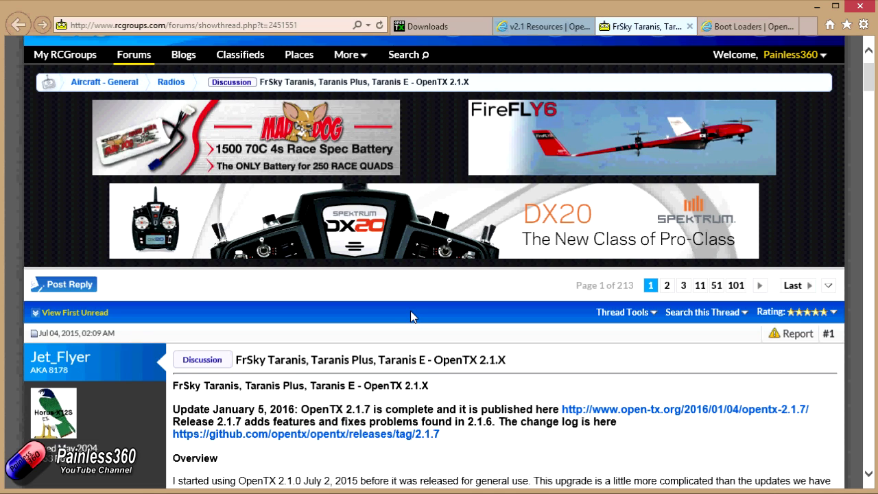
Examine the OpenTX University Boot Loaders lesson, from its introduction to the instructions for entering bootloader mode
left_click(754, 26)
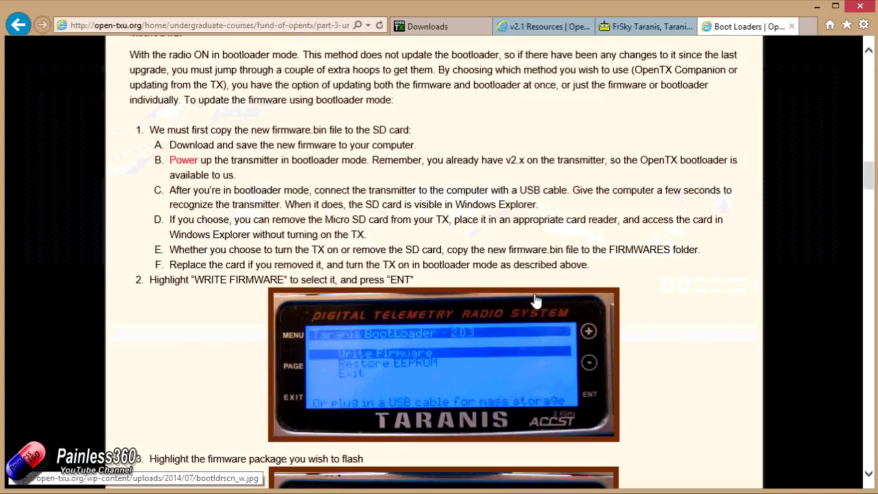
scroll(537, 300, "up", 15)
scroll(536, 292, "up", 8)
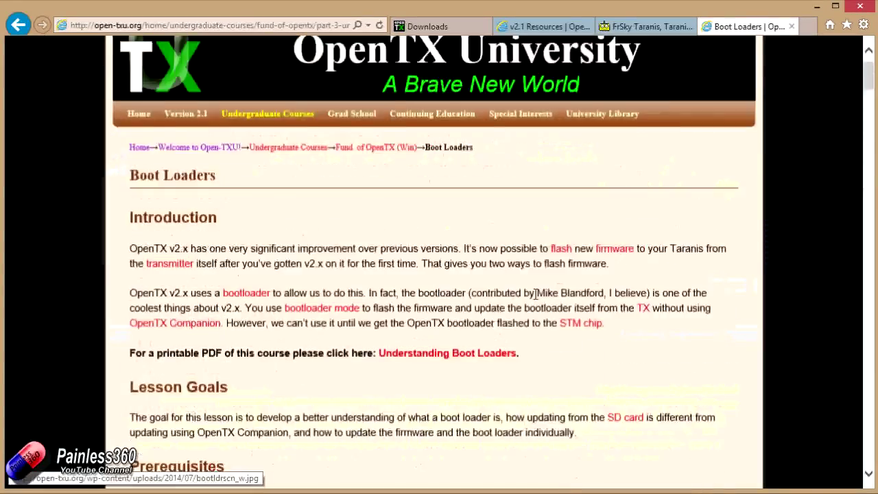
scroll(538, 289, "down", 15)
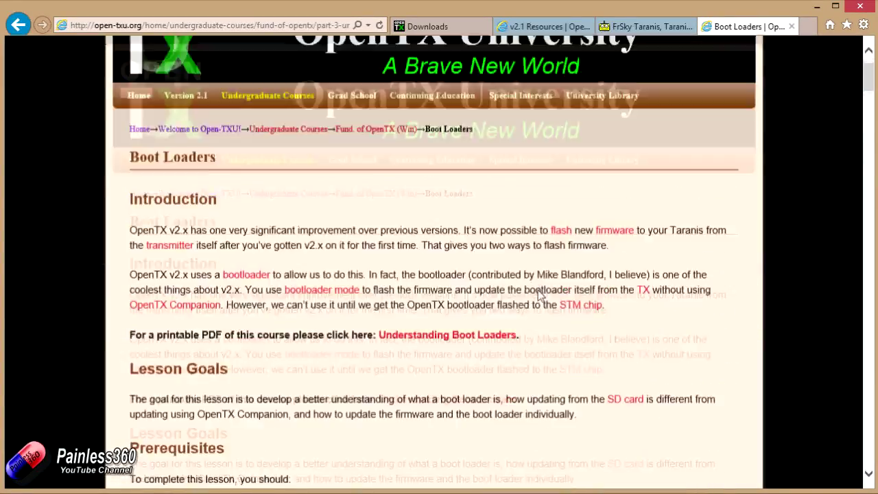
scroll(539, 290, "down", 3)
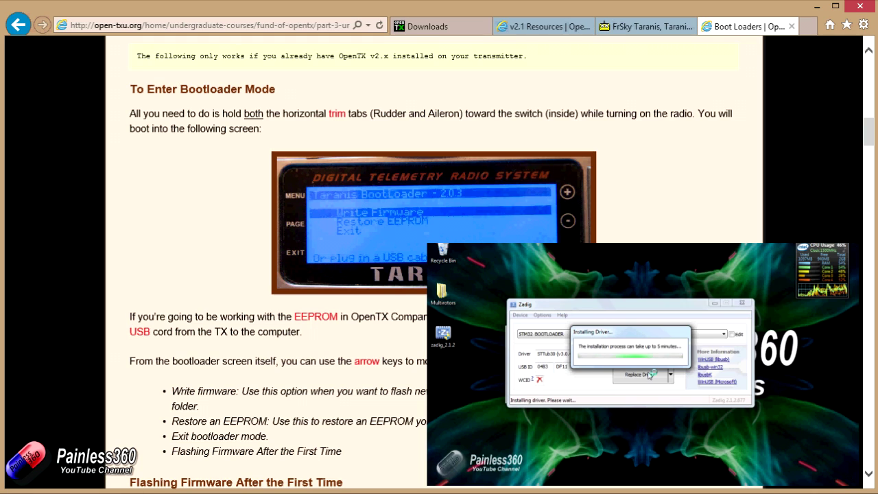
Request the Amber v2.1 Sounds pack from the v2.1 Resources page and cancel the download
left_click(440, 29)
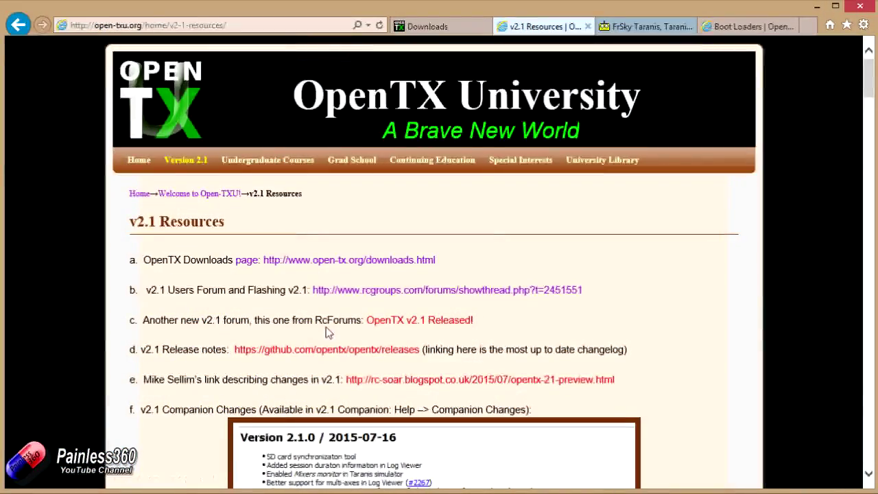
scroll(325, 329, "down", 3)
scroll(325, 329, "down", 3)
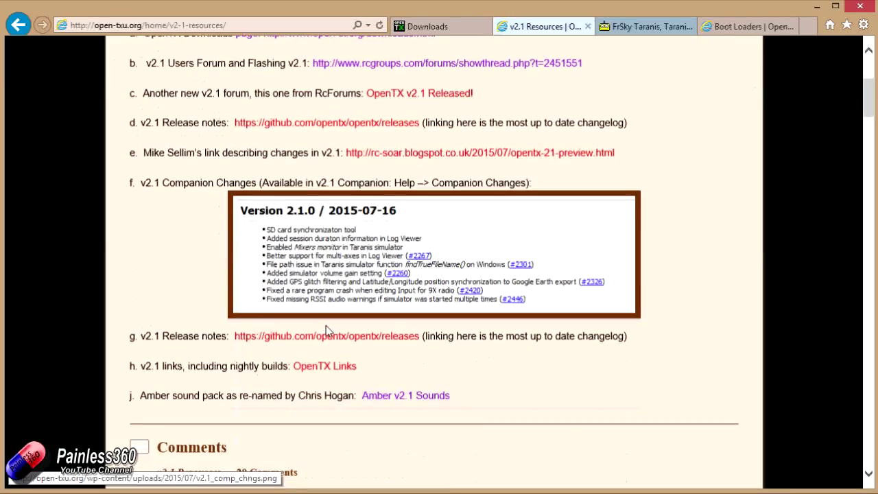
left_click(401, 402)
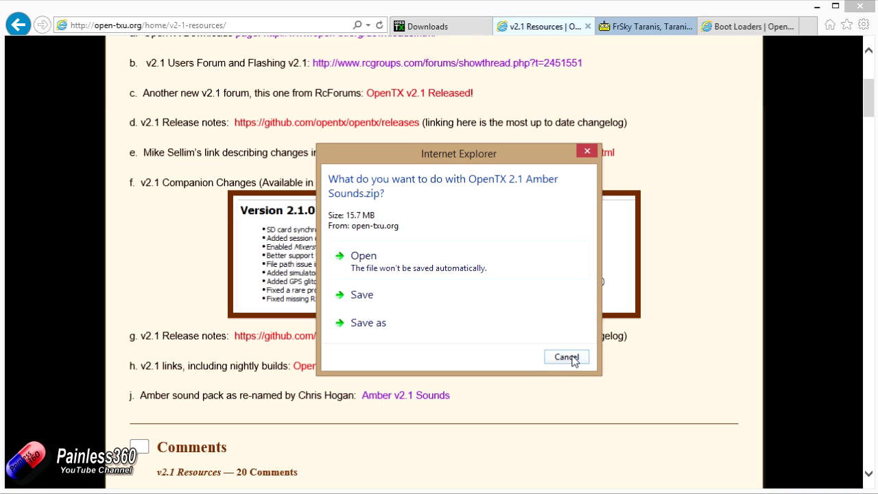
left_click(568, 357)
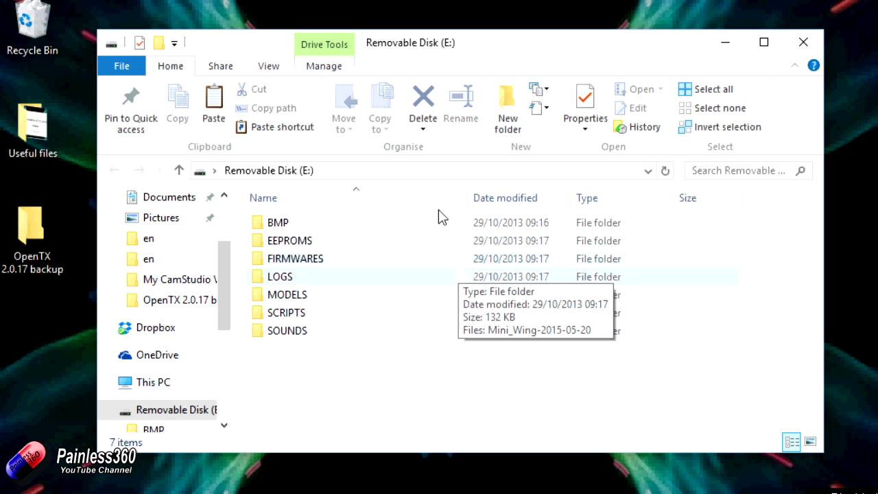
Select and copy all the folders in the root of Removable Disk (E:), from BMP through SOUNDS
left_click(300, 226)
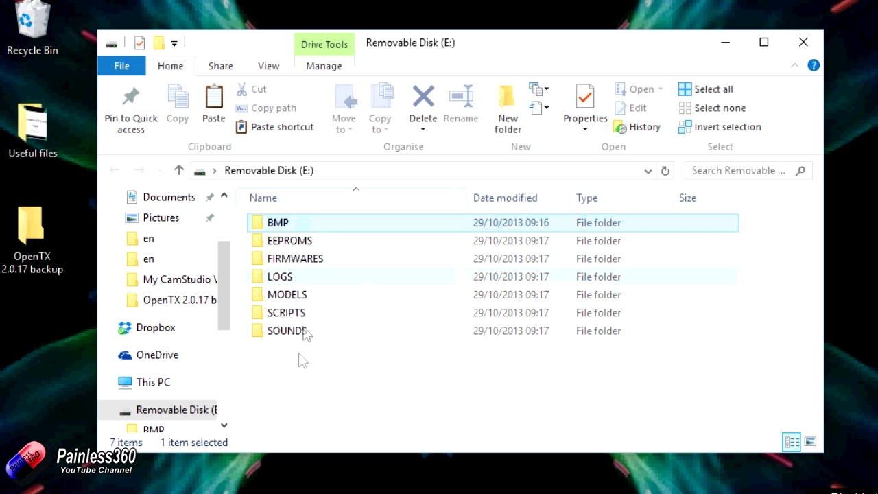
left_click(305, 333)
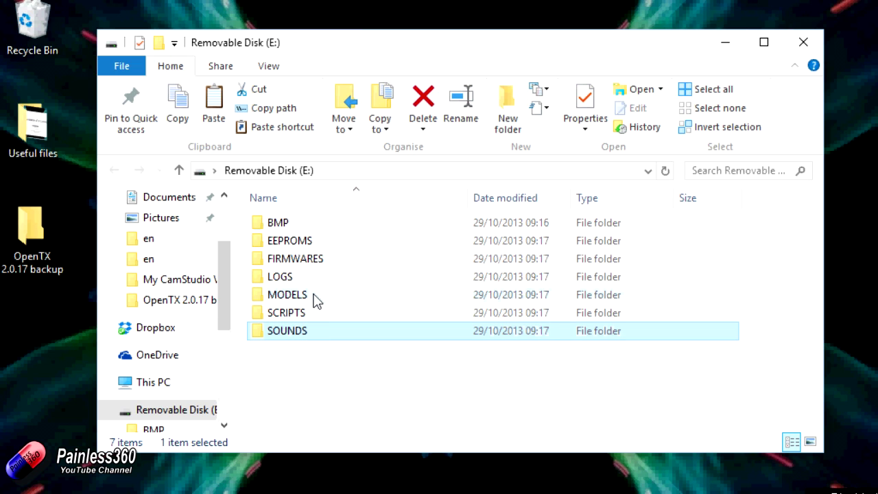
key("ctrl+a")
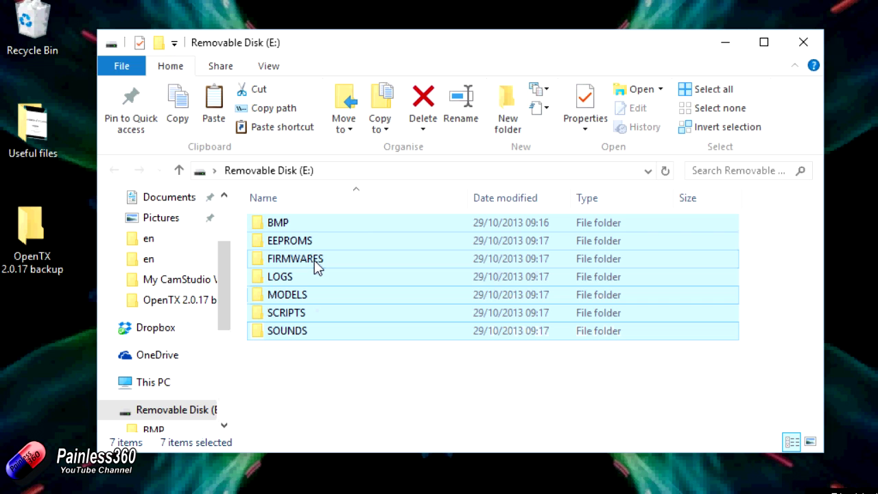
Create a folder named "SD Card" inside the desktop folder OpenTX 2.0.17 backup
double_click(40, 230)
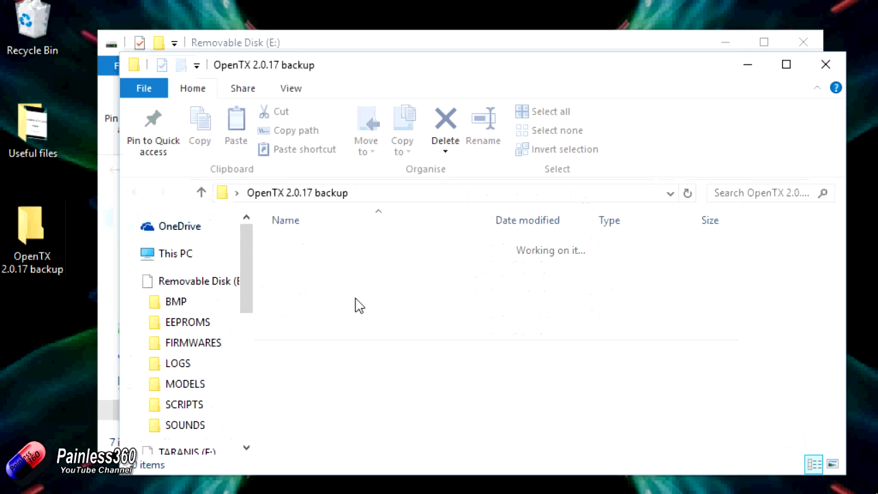
right_click(355, 301)
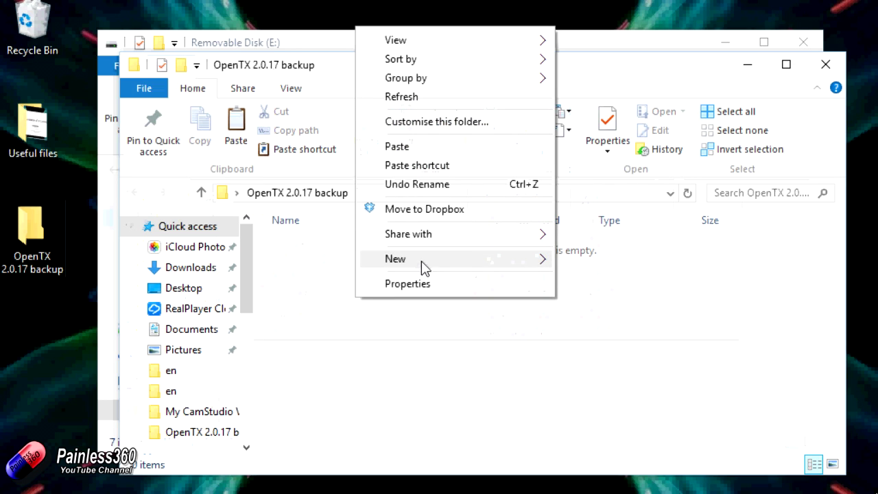
mouse_move(424, 264)
left_click(594, 260)
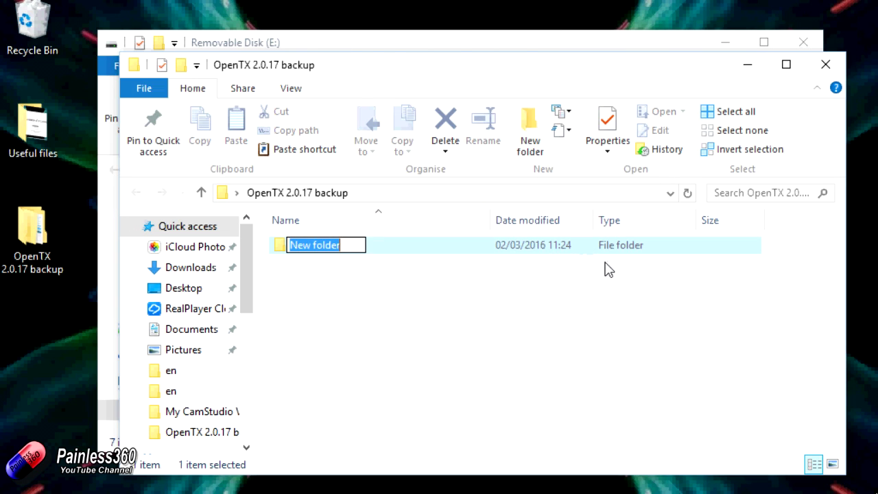
type("C")
key("BackSpace")
type("SD Card")
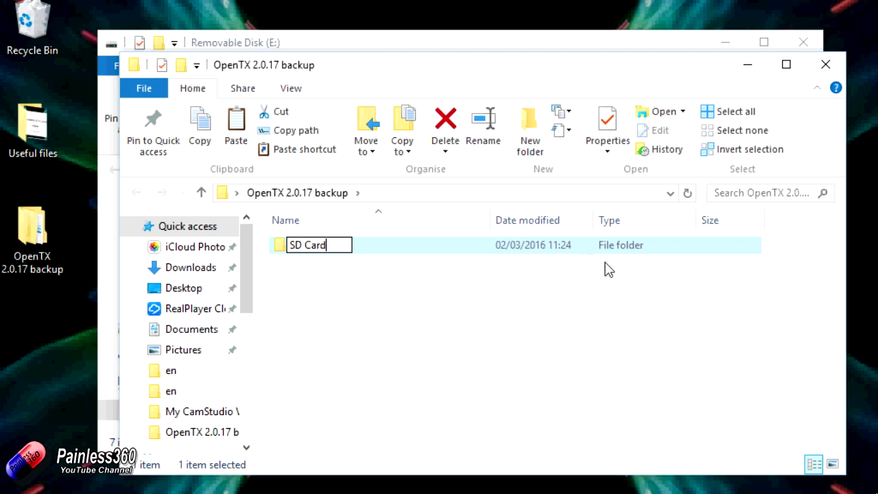
key("Return")
Paste the copied card contents into the SD Card backup folder and close both folder windows while the copy runs
key("Return")
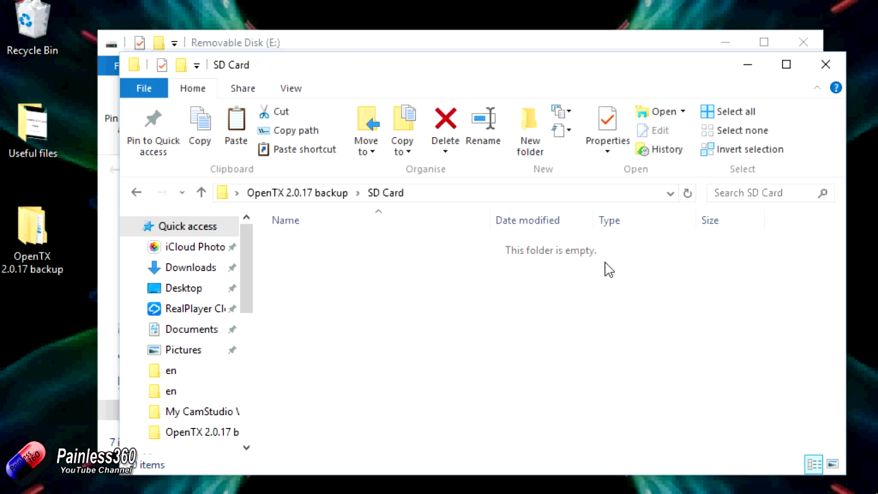
key("ctrl+v")
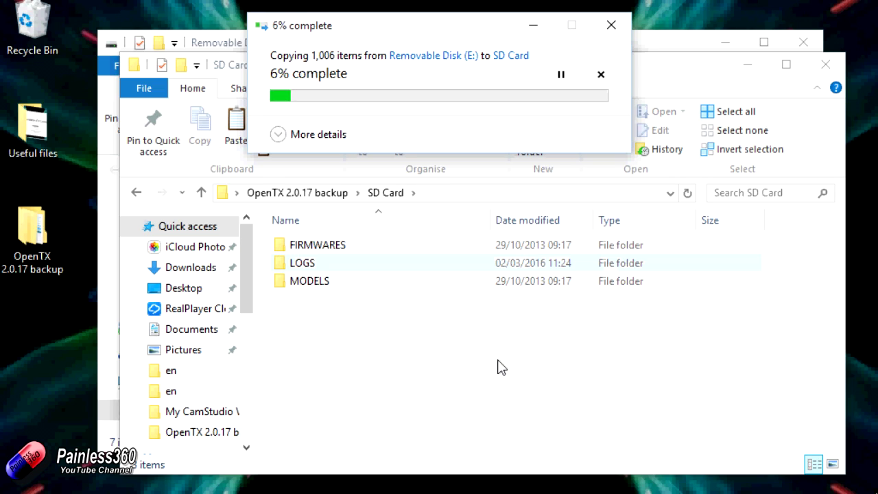
left_click(825, 65)
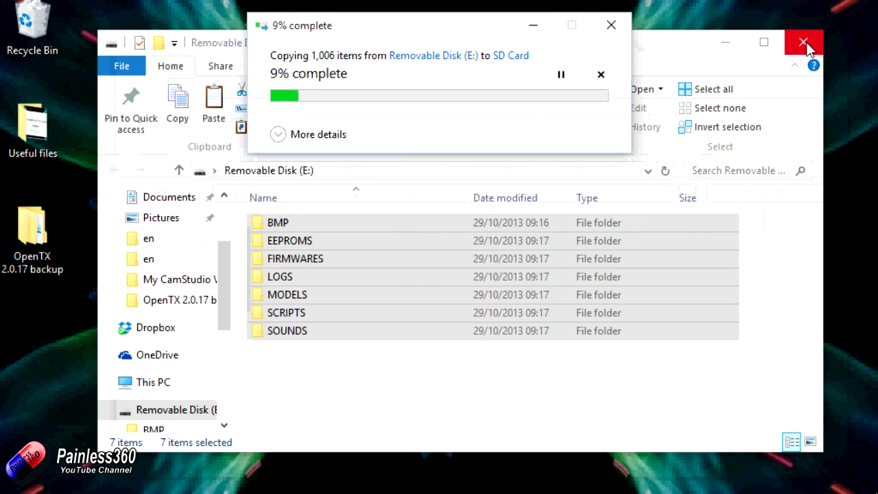
left_click(803, 43)
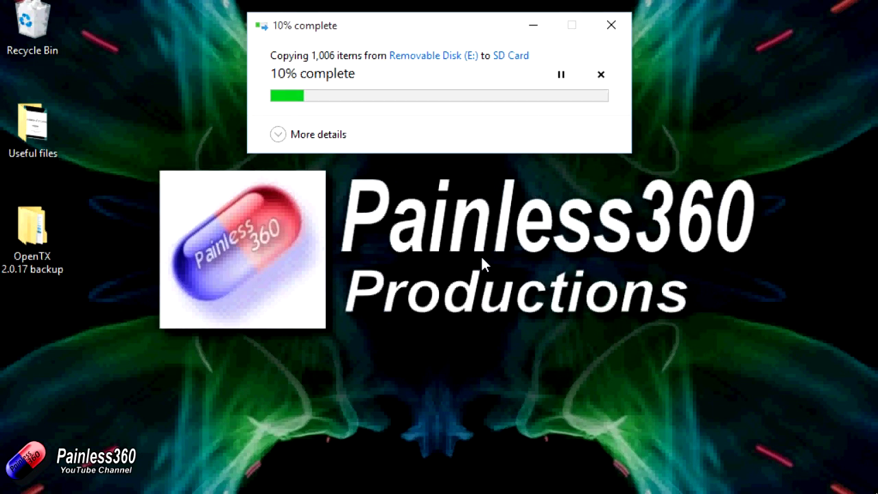
Switch to OpenTX Companion 2.0 and read the models and settings from the radio
mouse_move(453, 491)
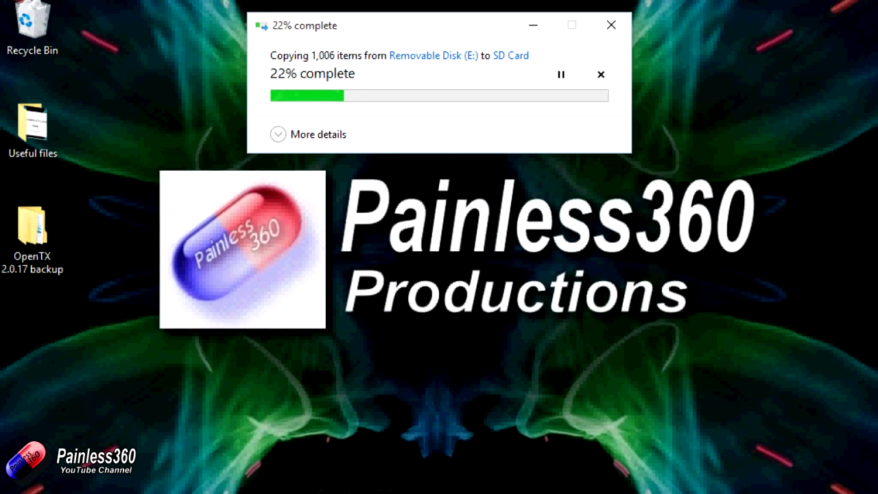
left_click(474, 489)
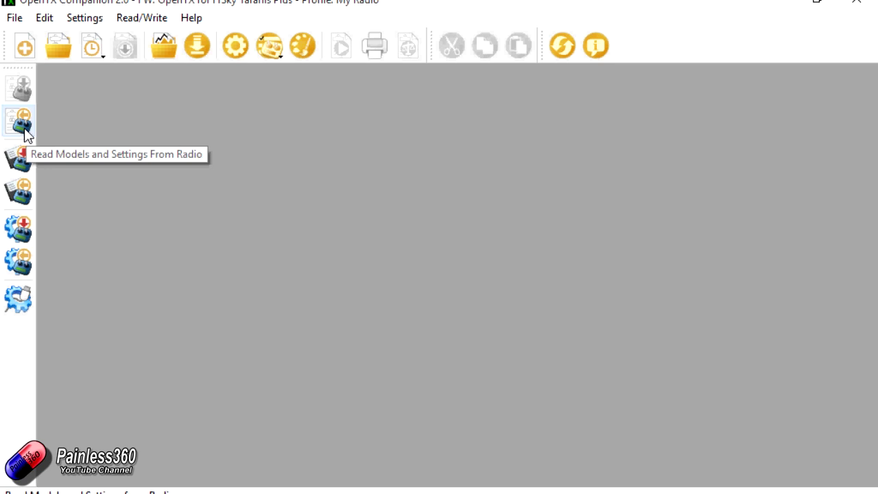
left_click(25, 129)
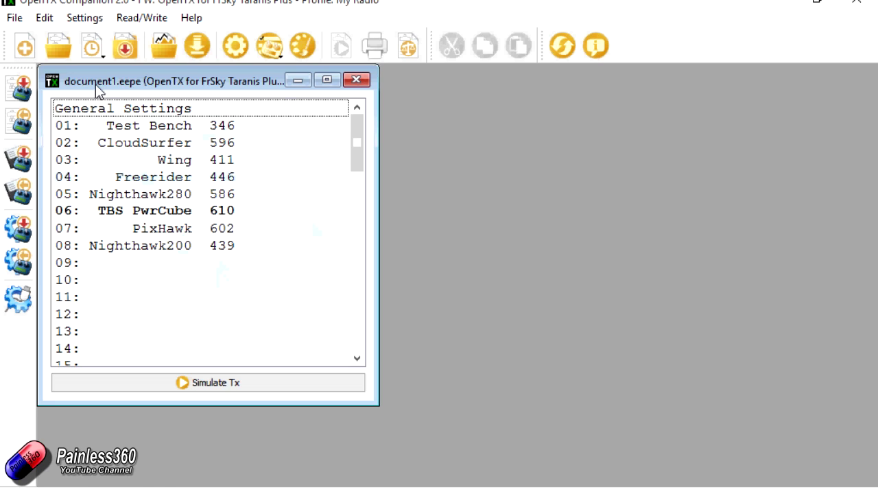
Save the models and settings document as "Backup 2.0.17" in the desktop folder OpenTX 2.0.17 backup and close the document
left_click(16, 19)
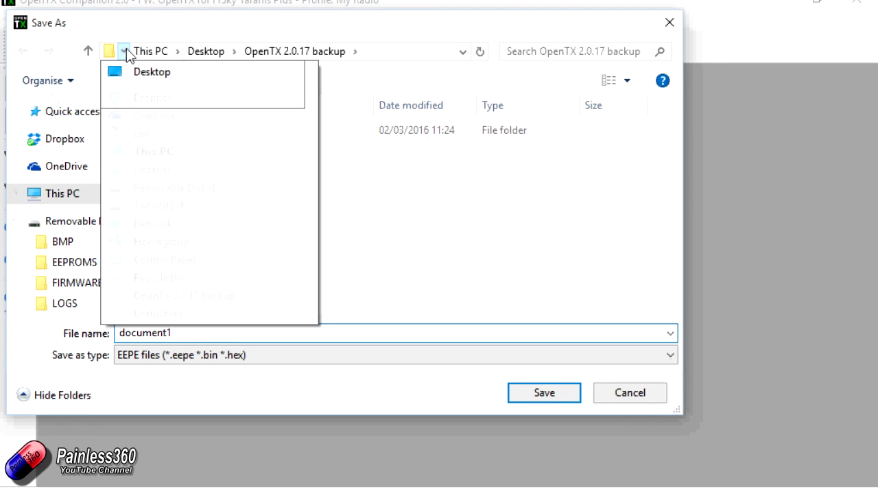
left_click(208, 55)
left_click(208, 55)
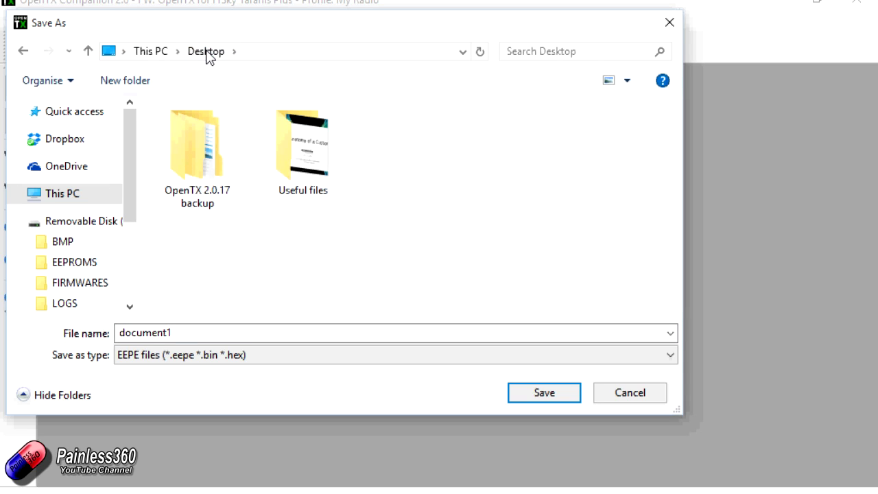
double_click(185, 136)
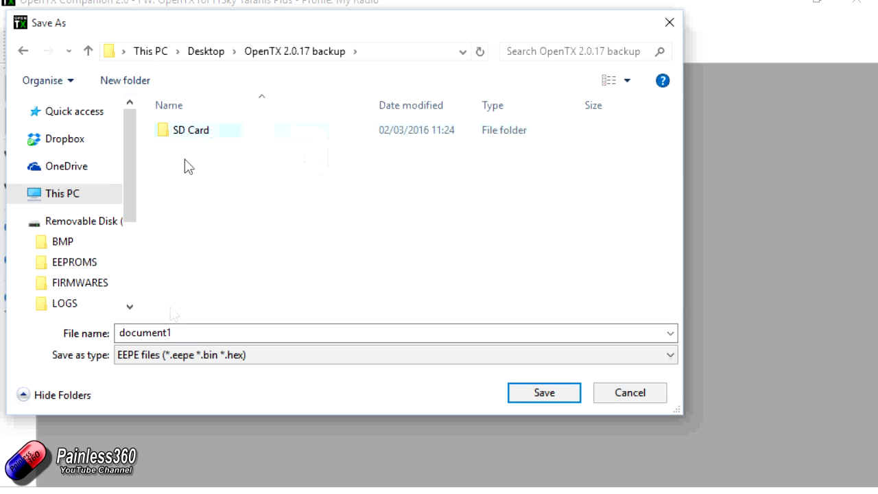
double_click(186, 336)
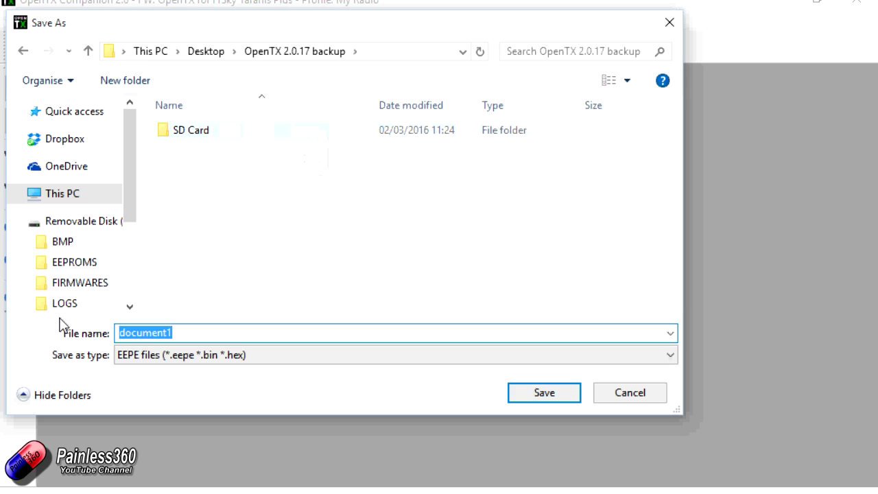
type("Backup 2.0.17")
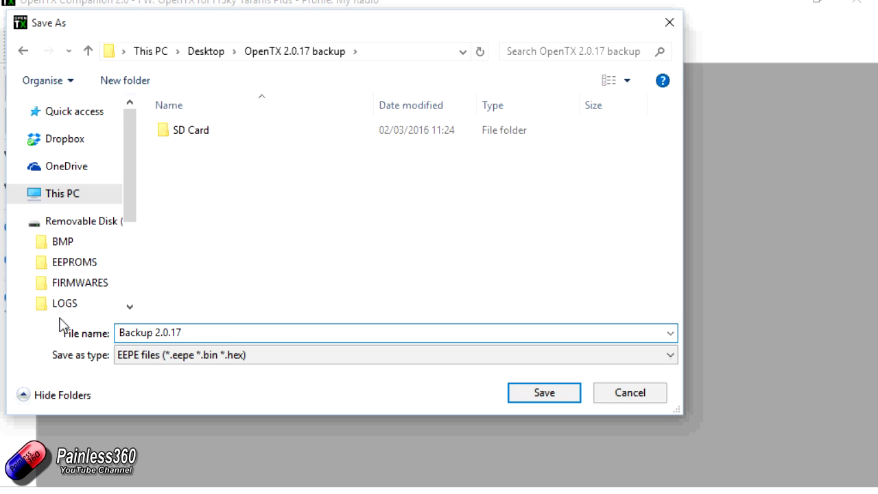
left_click(533, 384)
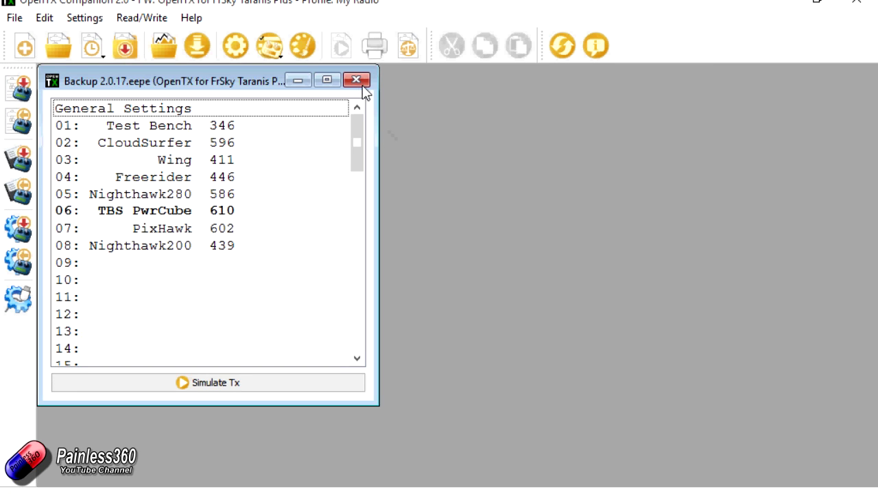
left_click(358, 82)
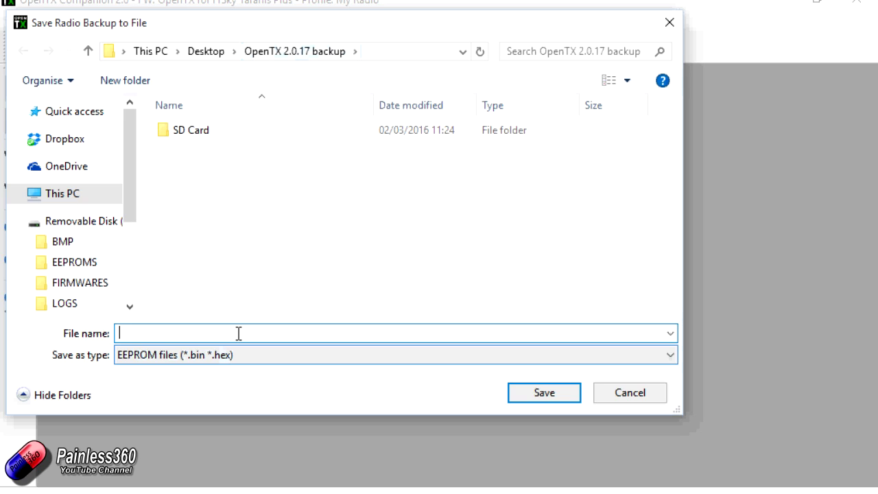
Back up the radio to an EEPROM file named "Radio Backup" in the OpenTX 2.0.17 backup folder
type("Radio Backup")
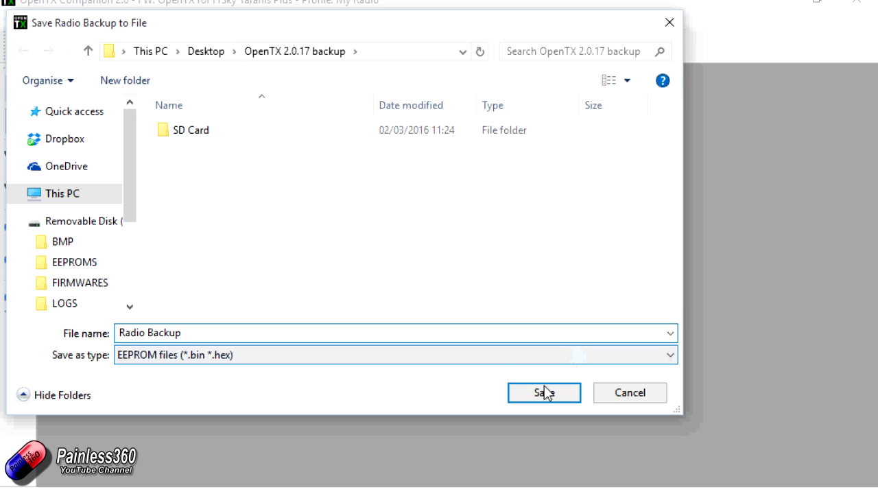
left_click(545, 392)
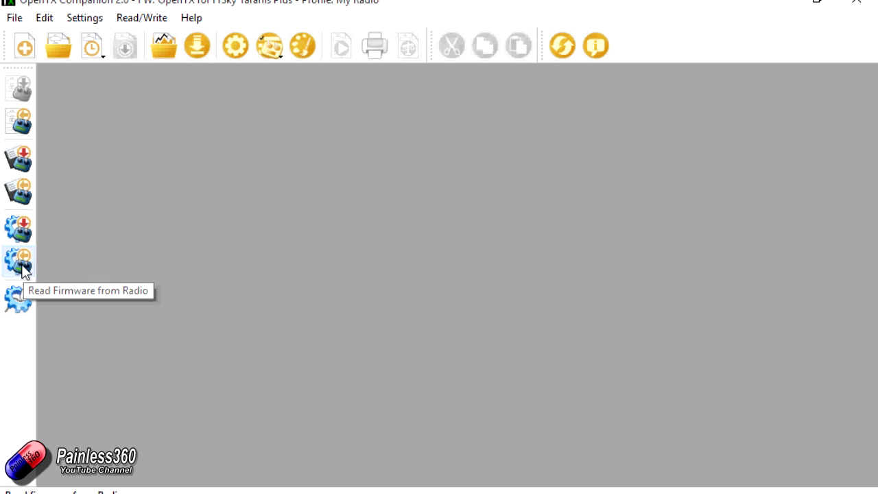
Start reading the radio's firmware to a file and choose the desktop folder OpenTX 2.0.17 backup as its destination
left_click(23, 270)
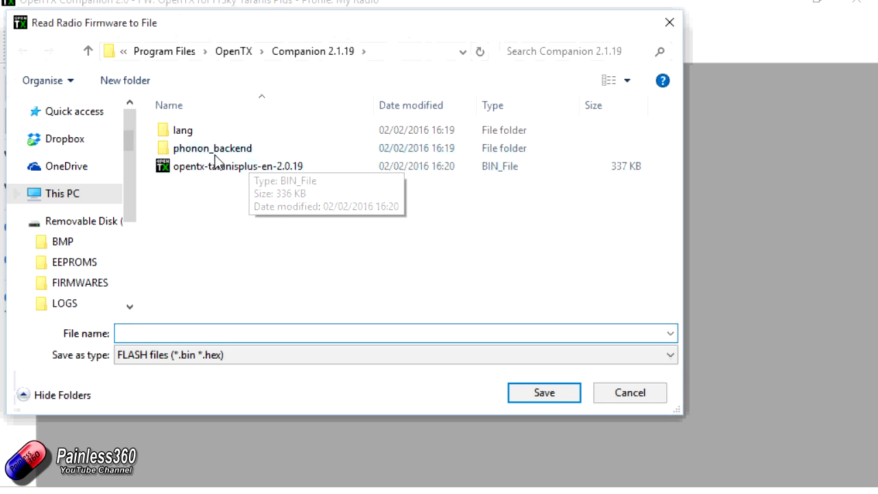
left_click(126, 58)
left_click(137, 118)
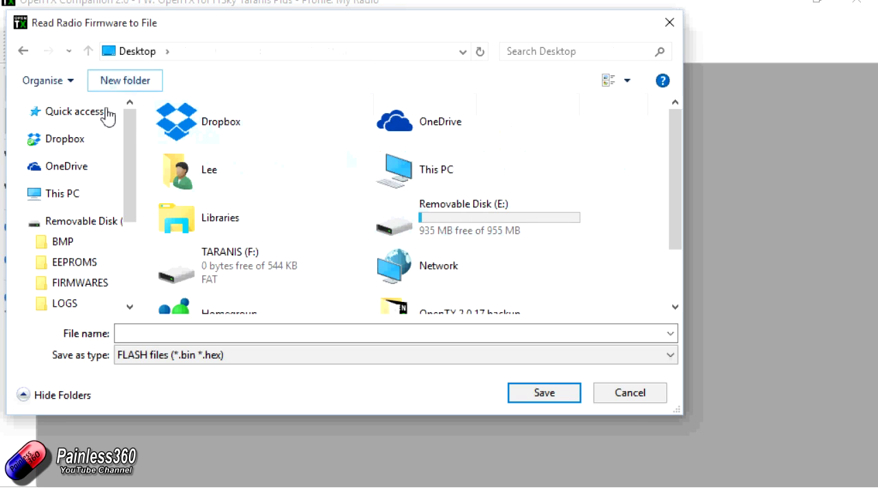
left_click_drag(676, 175, 677, 227)
double_click(447, 239)
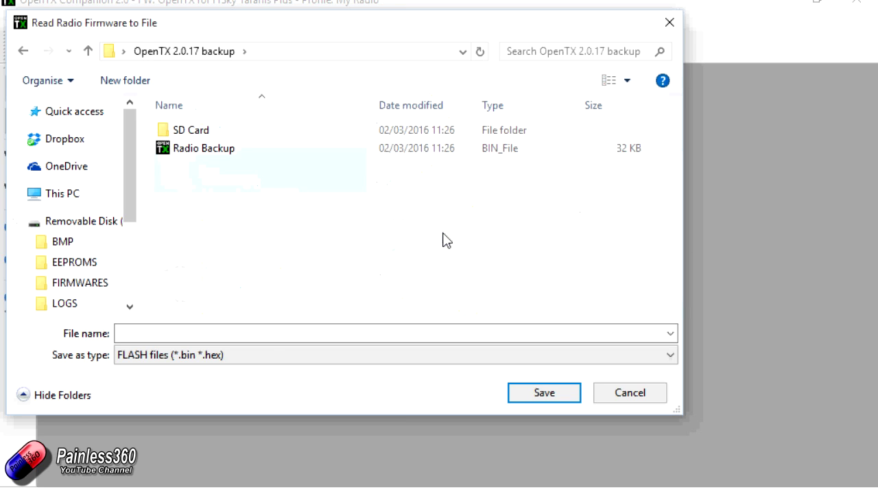
left_click(267, 335)
type("Radio backup")
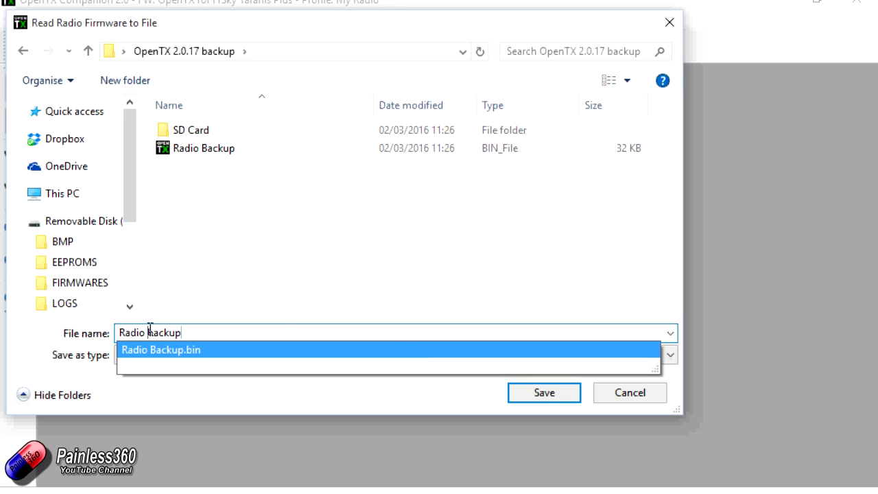
type("firmwa")
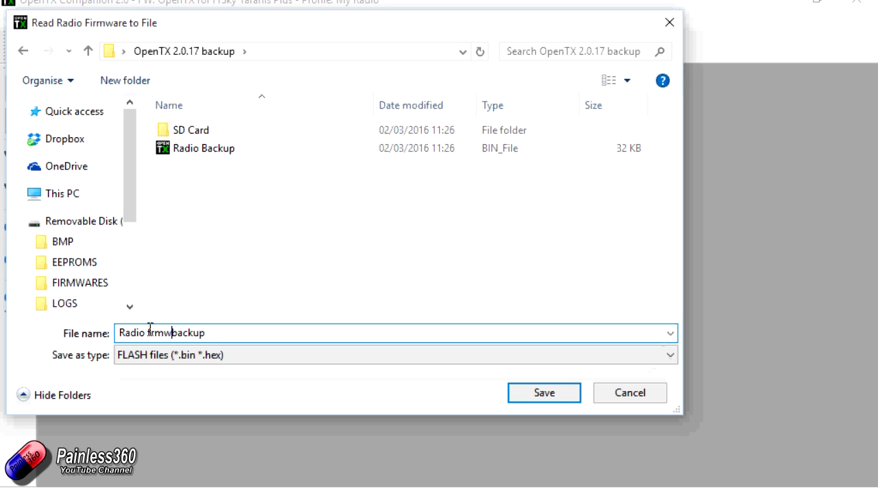
key("BackSpace")
key("BackSpace")
key("BackSpace")
key("BackSpace")
key("BackSpace")
key("BackSpace")
key("BackSpace")
key("BackSpace")
key("BackSpace")
key("BackSpace")
key("BackSpace")
key("BackSpace")
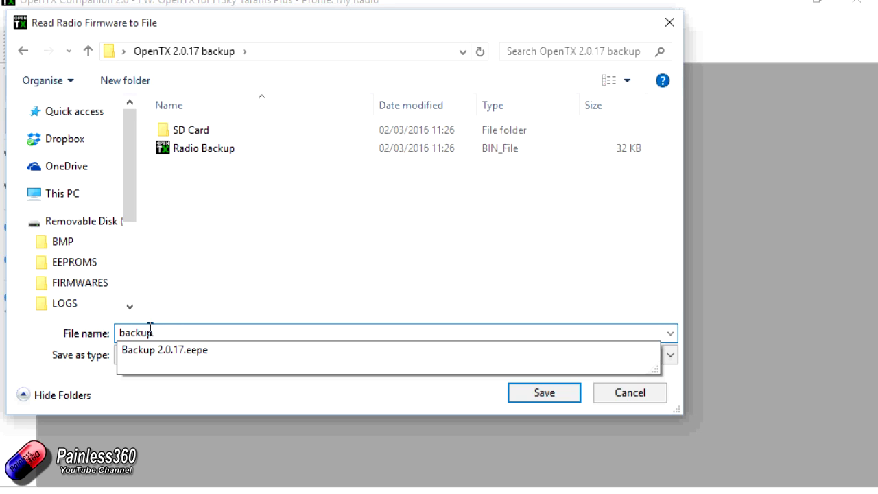
Name the firmware file "OpenTX 2.0.17 backup from radio" and save it
type("Open T")
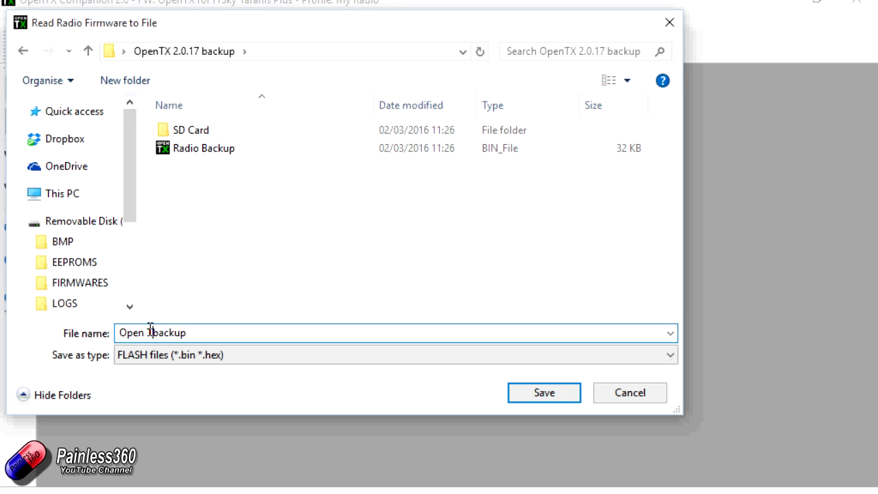
key("BackSpace")
key("BackSpace")
type("Tx 2.0.17 ")
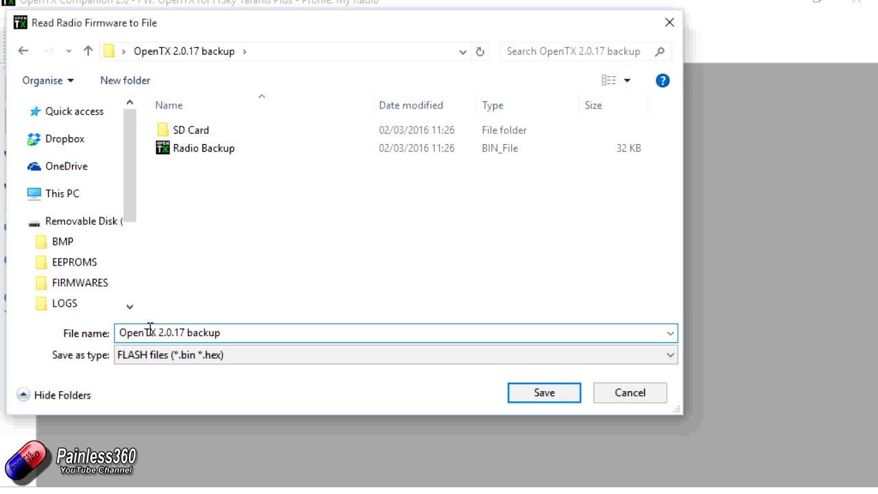
type("backup from radio")
key("BackSpace")
key("BackSpace")
key("BackSpace")
type("diobackup")
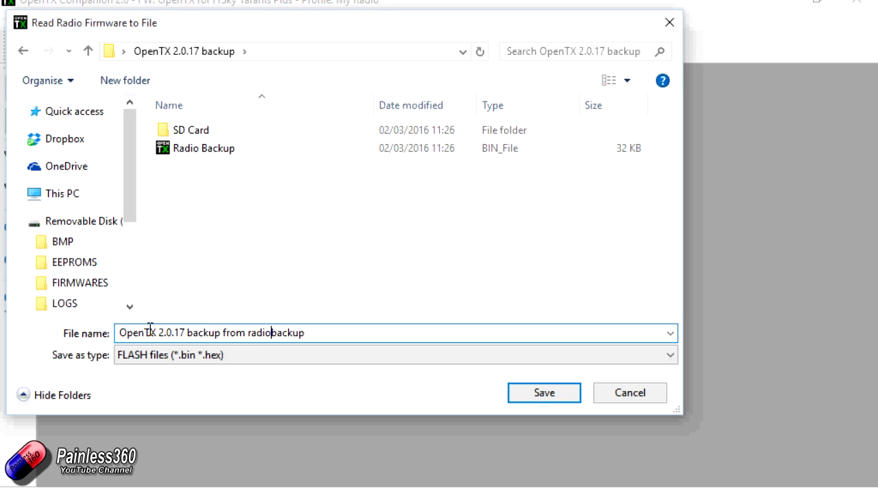
key("Delete")
key("Delete")
key("Delete")
key("Delete")
key("Delete")
key("Delete")
left_click(545, 398)
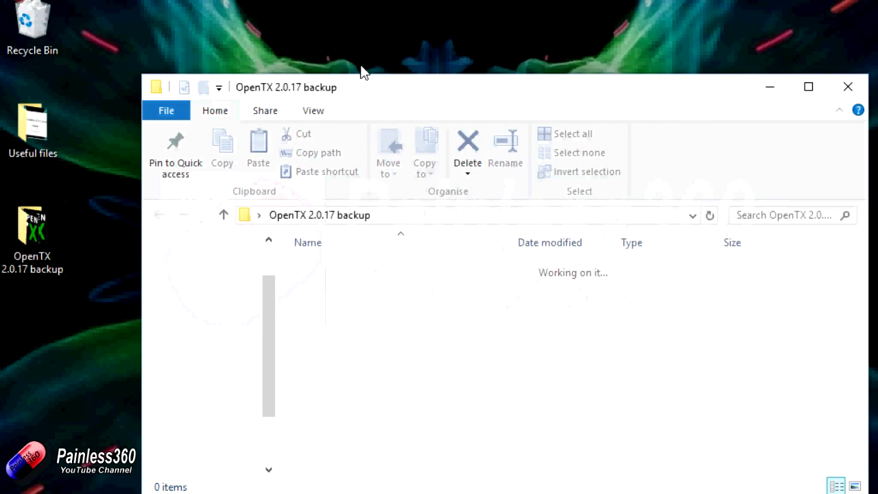
Review the desktop folders OpenTX 2.0.17 backup and OpenTX 2.1.7, including the contents of the OpenTX 2.1 Amber Pack subfolder
left_click_drag(379, 89, 295, 13)
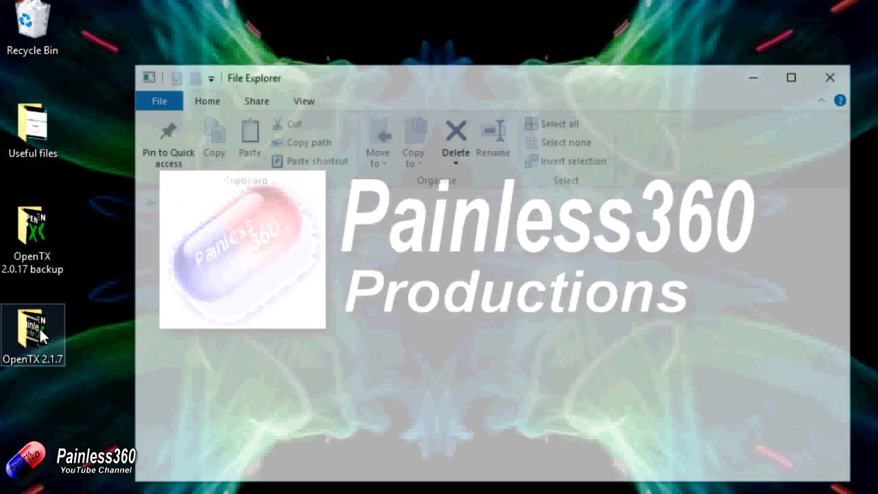
left_click_drag(497, 74, 473, 57)
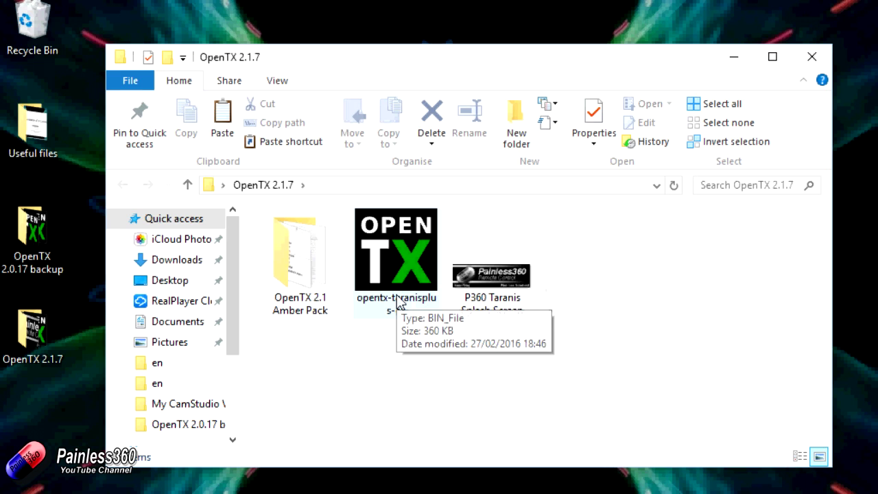
double_click(309, 266)
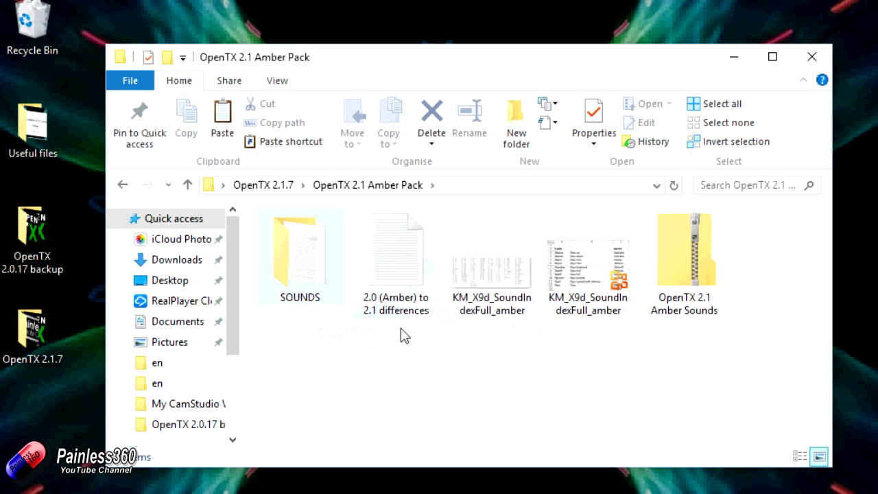
left_click(124, 185)
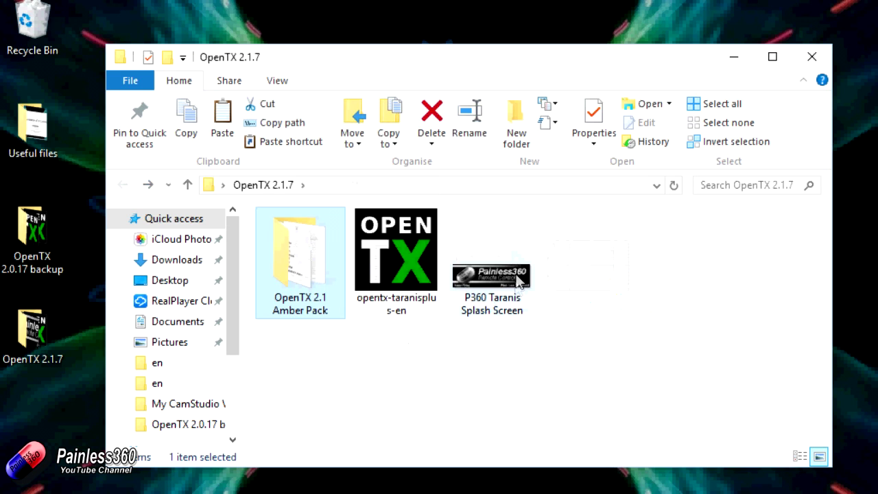
View the P360 Taranis Splash Screen image in the OpenTX 2.1.7 folder and close the viewer
left_click(515, 287)
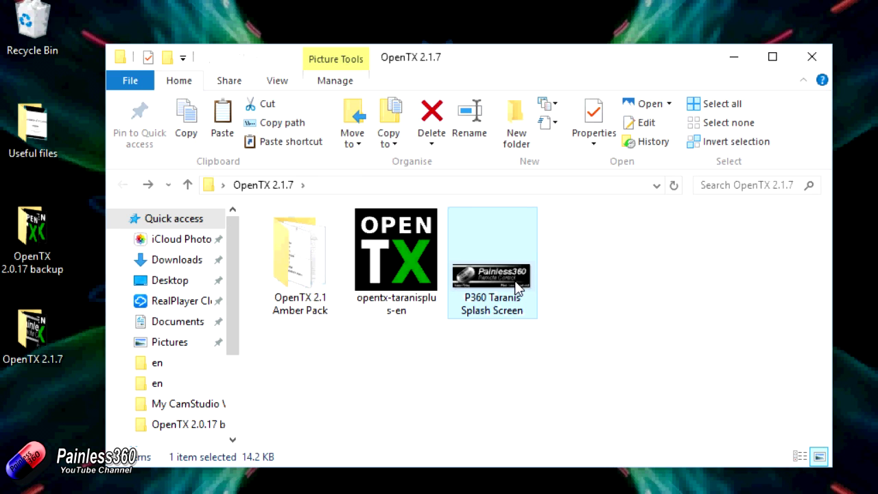
double_click(515, 282)
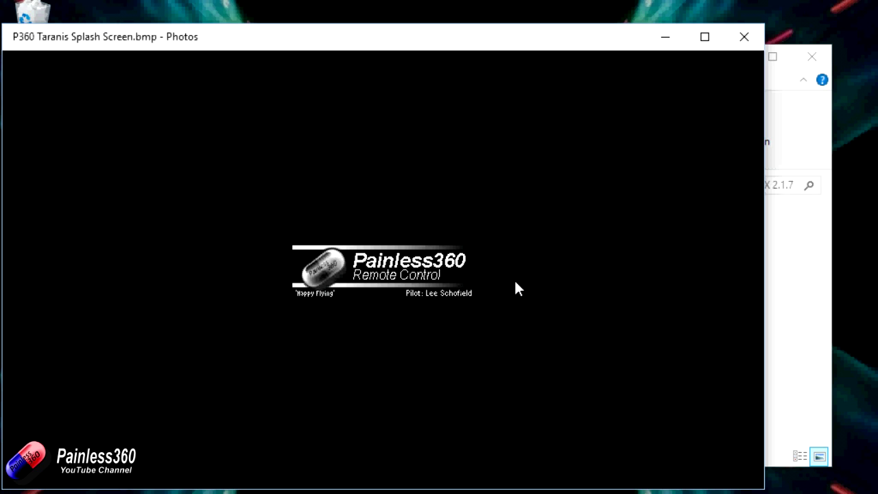
left_click(742, 38)
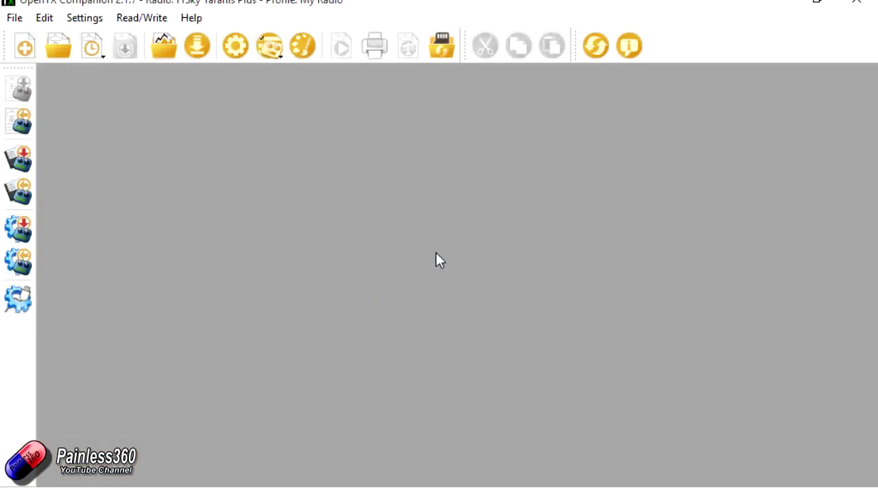
In OpenTX Companion 2.1.7, flash opentx-taranisplus-en-2.1.7.bin to the radio with the P360 Taranis Splash Screen image as the start screen
left_click(21, 235)
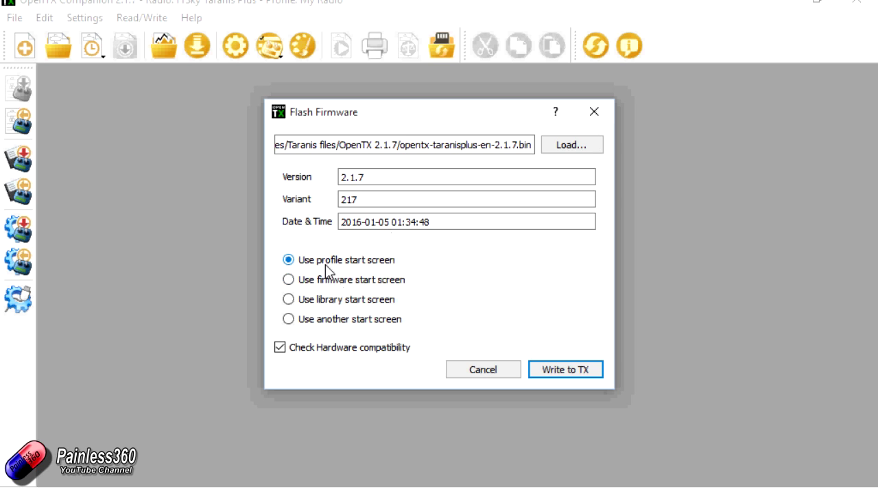
left_click(288, 319)
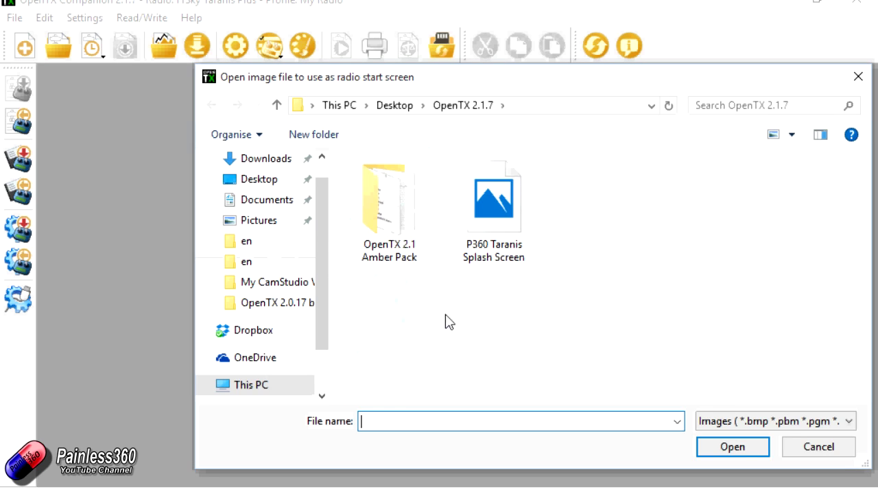
left_click(495, 235)
left_click(730, 447)
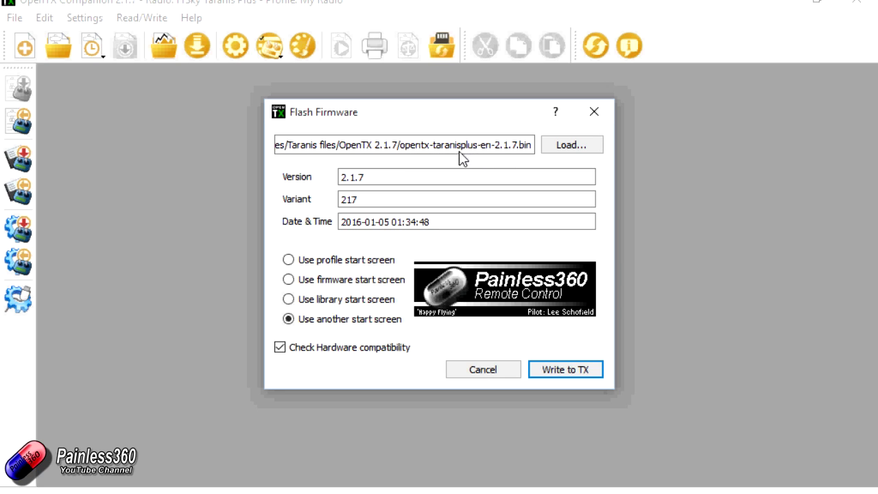
left_click(566, 371)
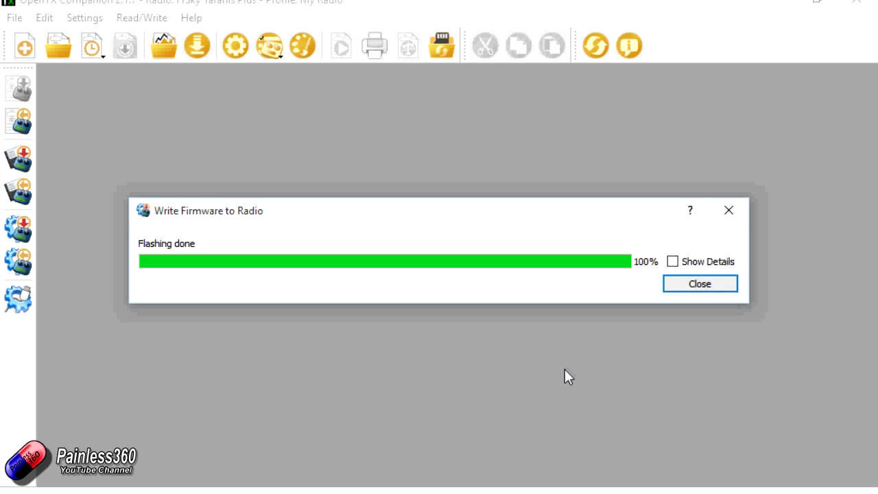
left_click(706, 282)
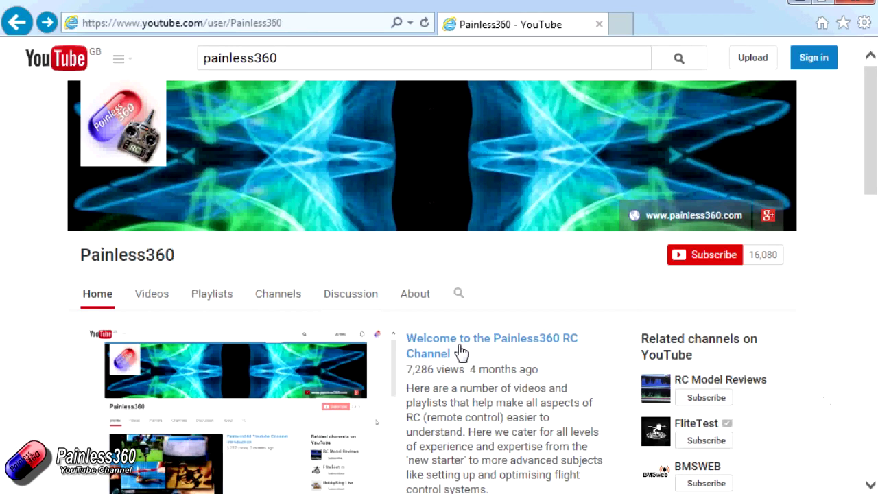
Switch to the browser and open the playlists of the Painless360 YouTube channel
left_click(221, 303)
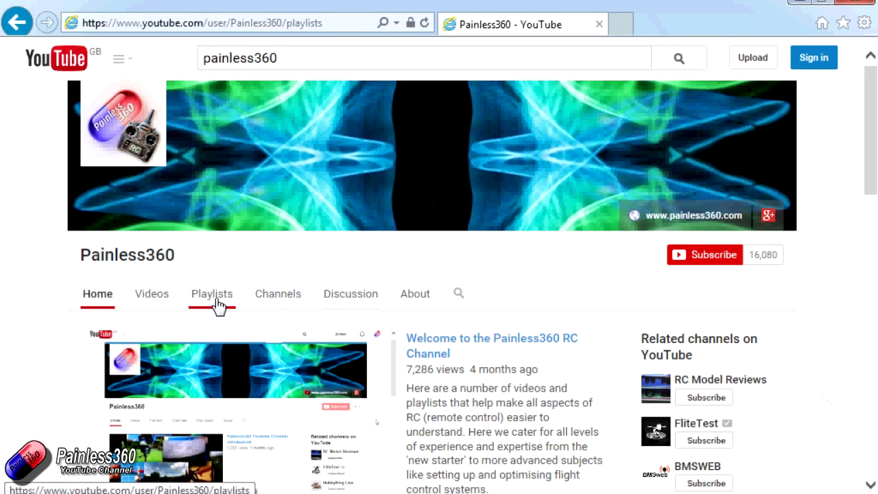